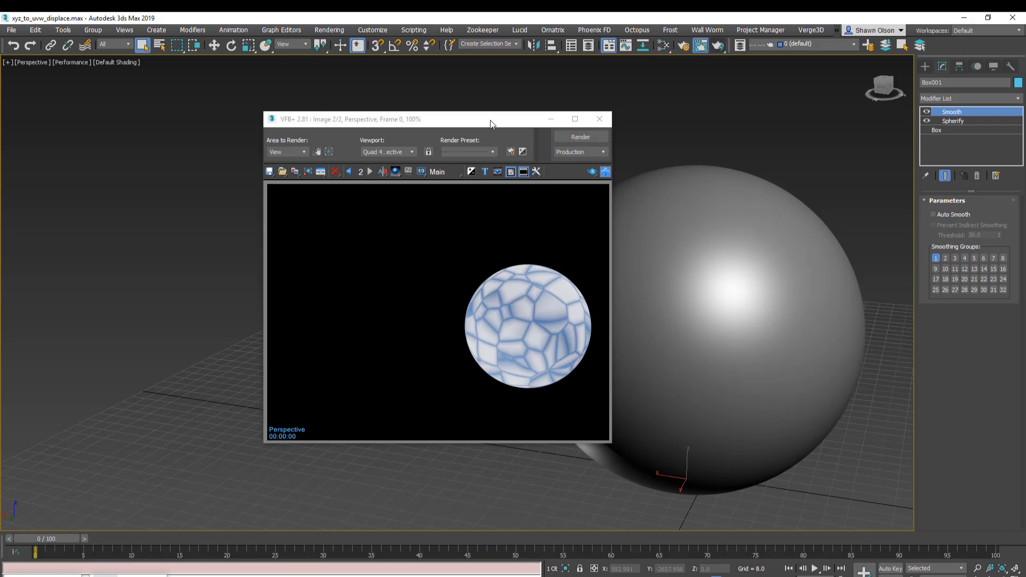
- Close the rendered image window and open the Slate Material Editor
left_click_drag(488, 122, 366, 113)
left_click(477, 113)
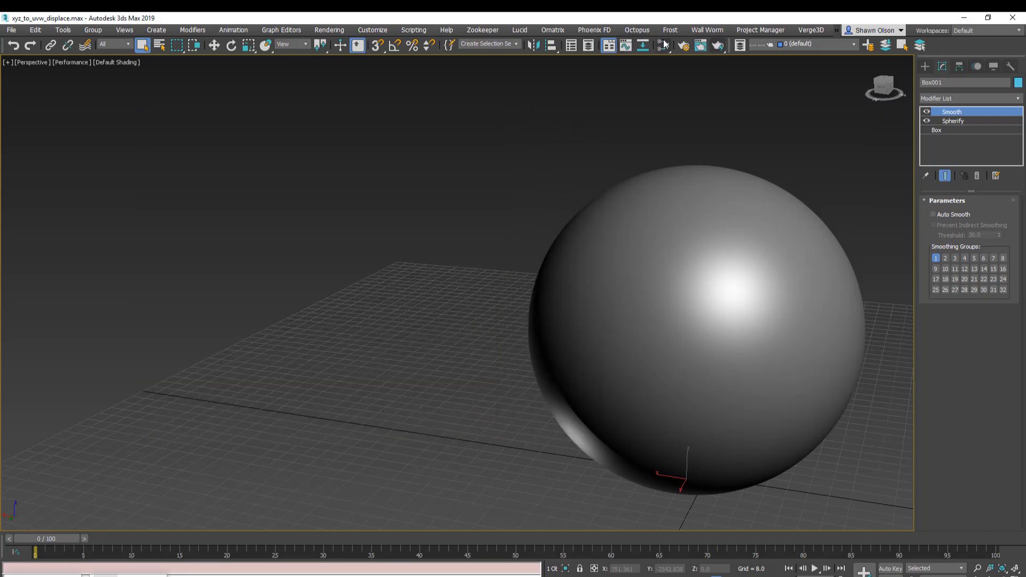
left_click(663, 46)
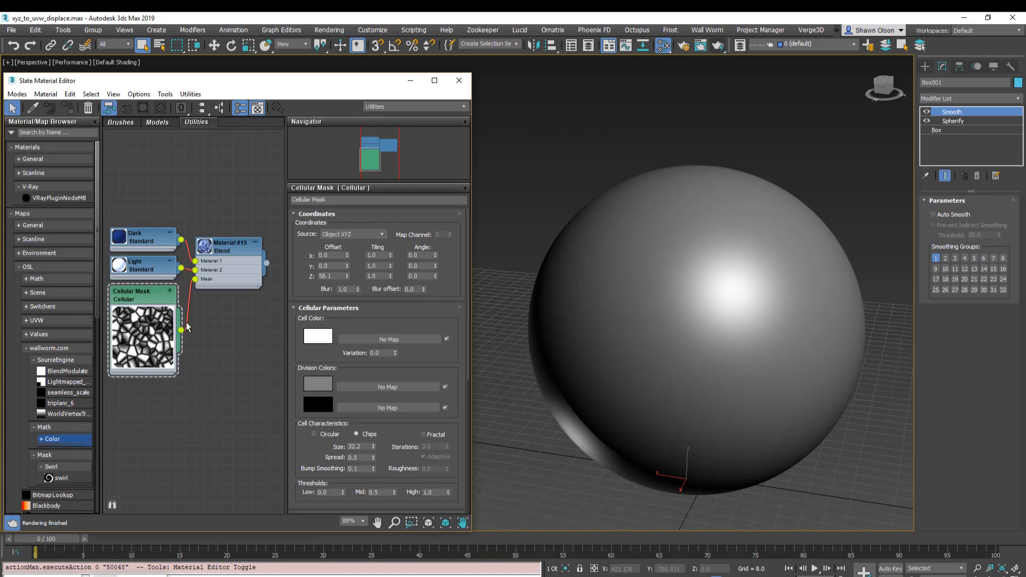
- Add a Displace modifier above Smooth on the sphere and assign the Cellular Mask as its map, as an instance
left_click(1019, 100)
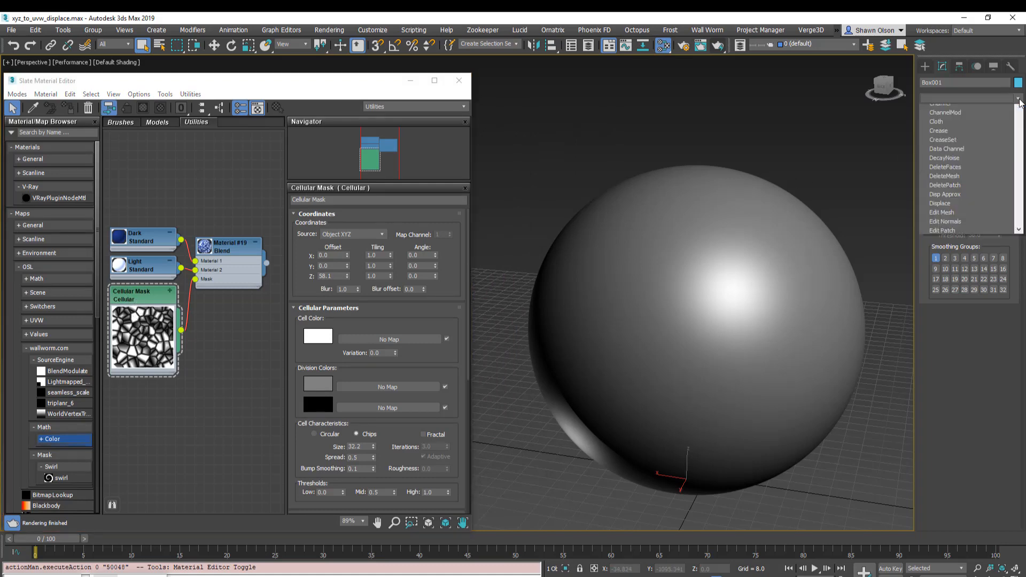
left_click_drag(1020, 120, 1020, 178)
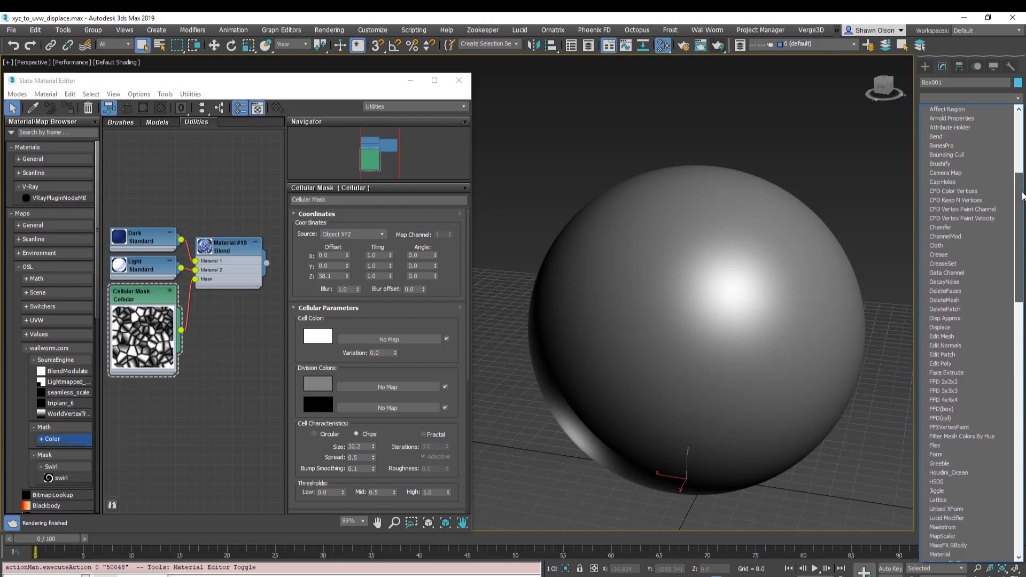
left_click(970, 328)
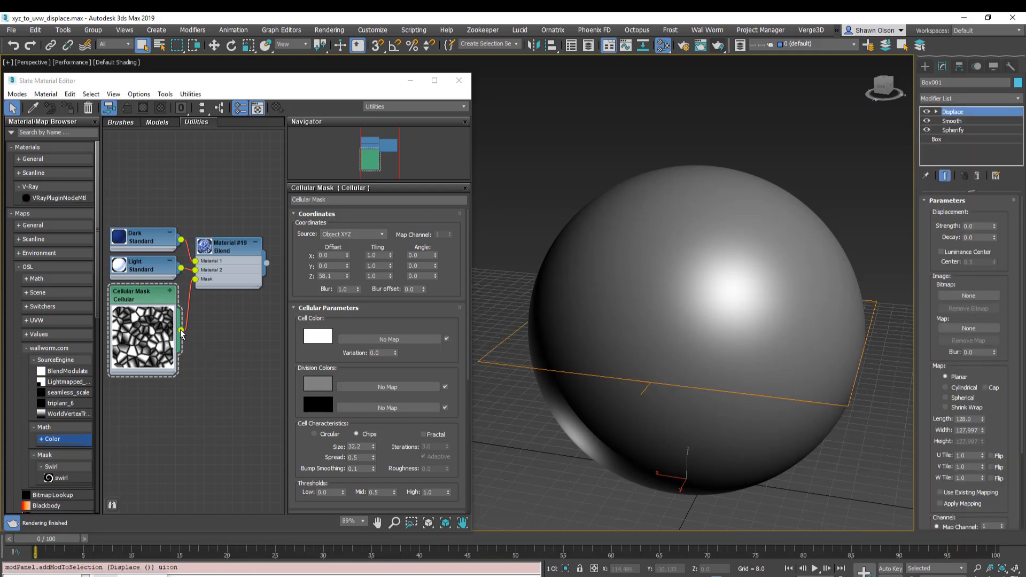
left_click_drag(181, 330, 959, 330)
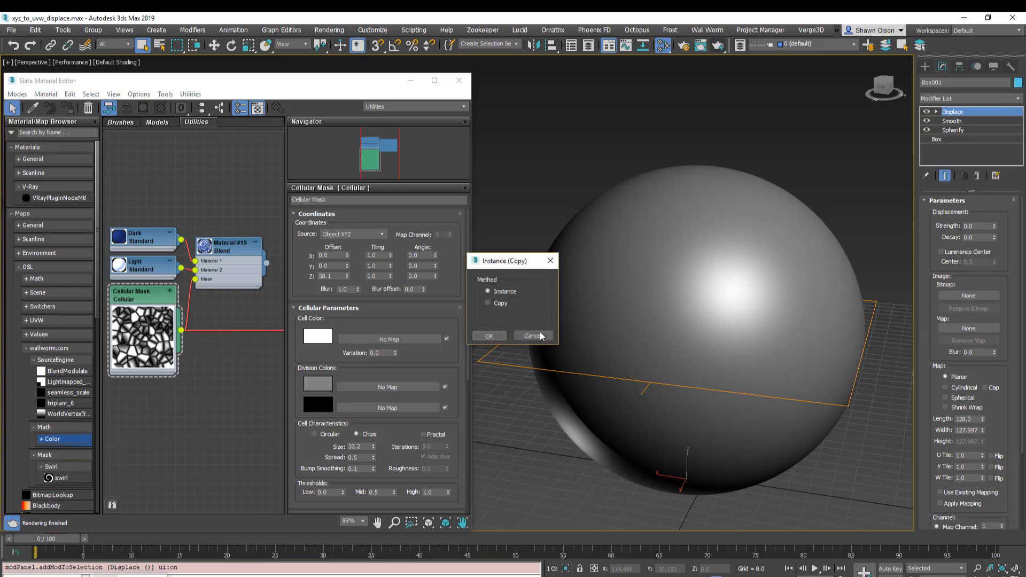
left_click(482, 333)
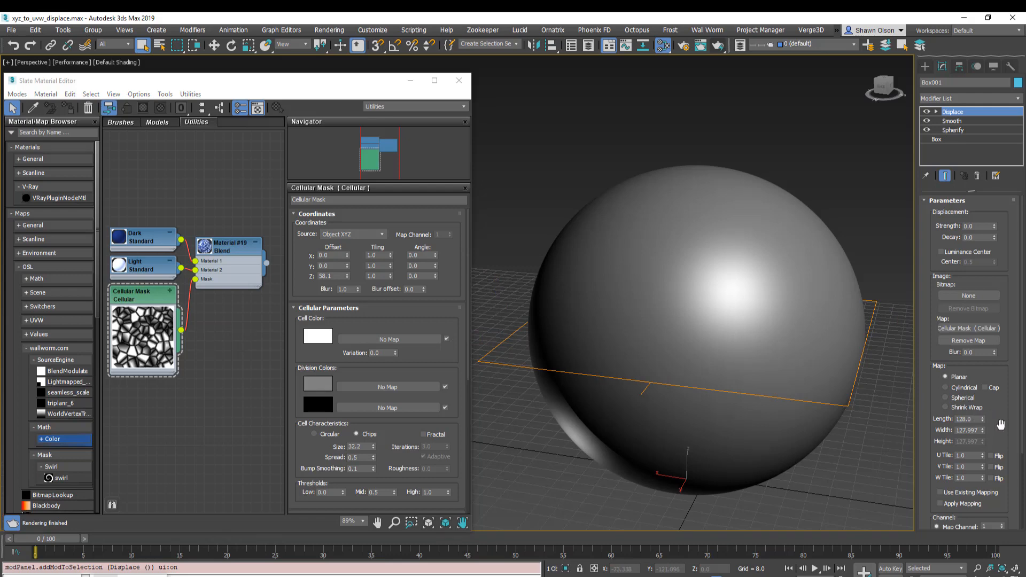
- Make the Displace modifier use the object's existing mapping
left_click_drag(998, 425, 992, 328)
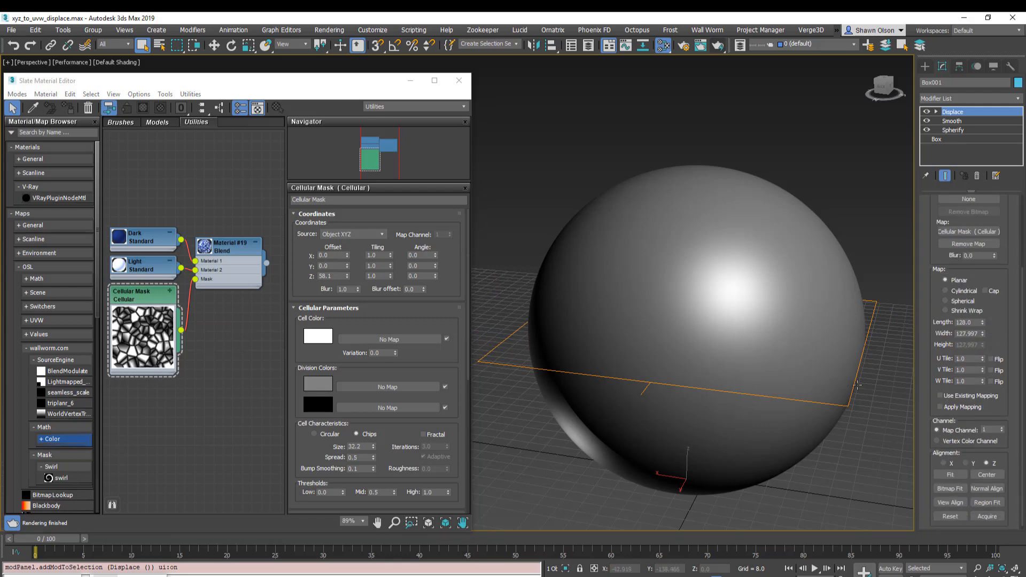
left_click(948, 396)
scroll(992, 405, "up", 3)
scroll(992, 406, "up", 2)
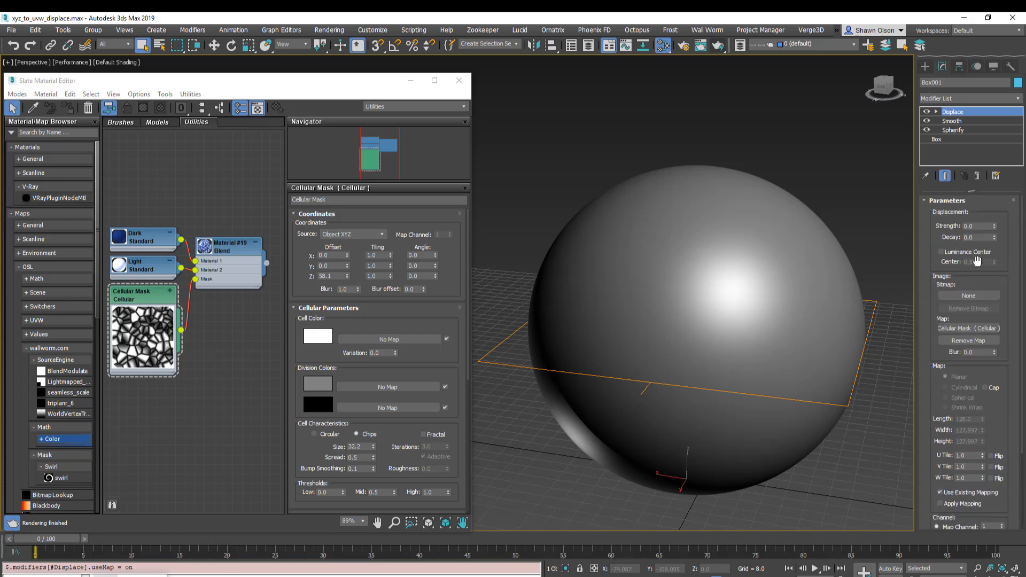
- Set the Displace strength to 1.31 and render the perspective view
mouse_move(994, 226)
left_mouse_down()
mouse_move(985, 123)
mouse_move(987, 217)
left_mouse_up()
mouse_move(994, 225)
left_mouse_down()
mouse_move(972, 123)
mouse_move(967, 227)
mouse_move(964, 158)
left_mouse_up()
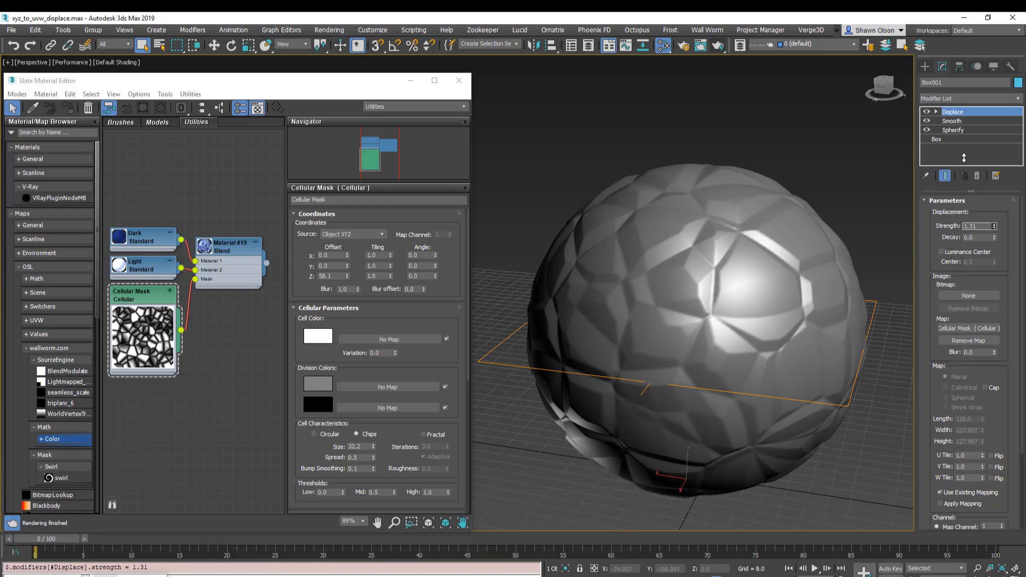
left_click_drag(964, 158, 960, 159)
left_click(717, 48)
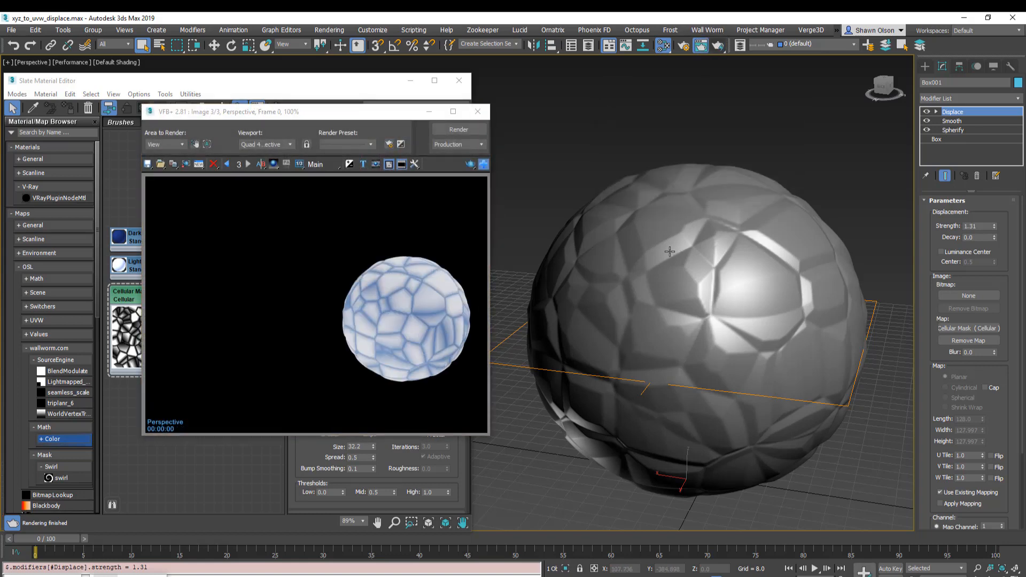
- Set the Displace strength to about 21.969 and render the more strongly displaced sphere, closing the render window after inspecting the mesh
left_click_drag(994, 229, 994, 201)
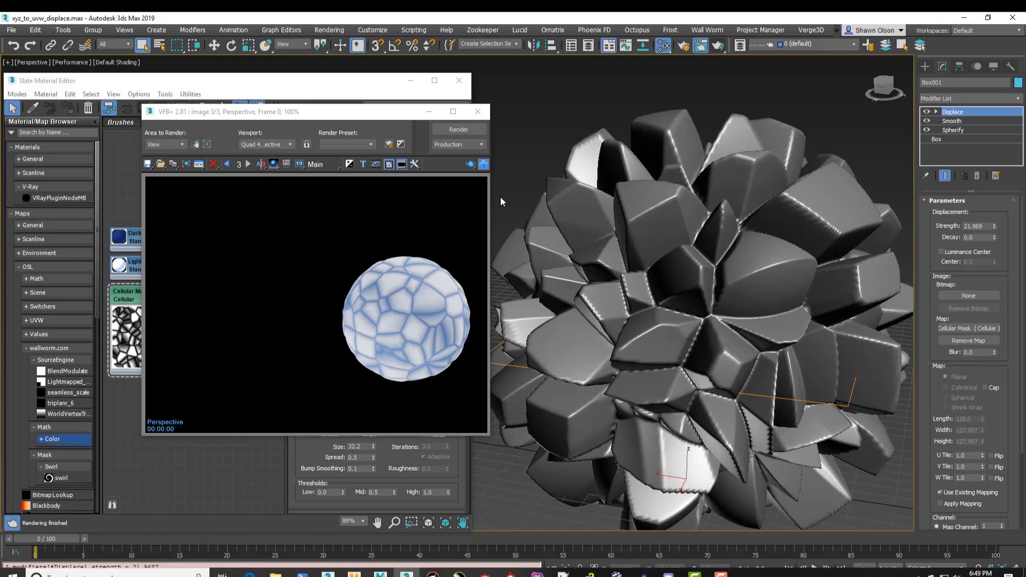
left_click(458, 129)
middle_click_drag(691, 358, 780, 364, "alt")
scroll(779, 364, "up", 3)
middle_click_drag(719, 350, 734, 366)
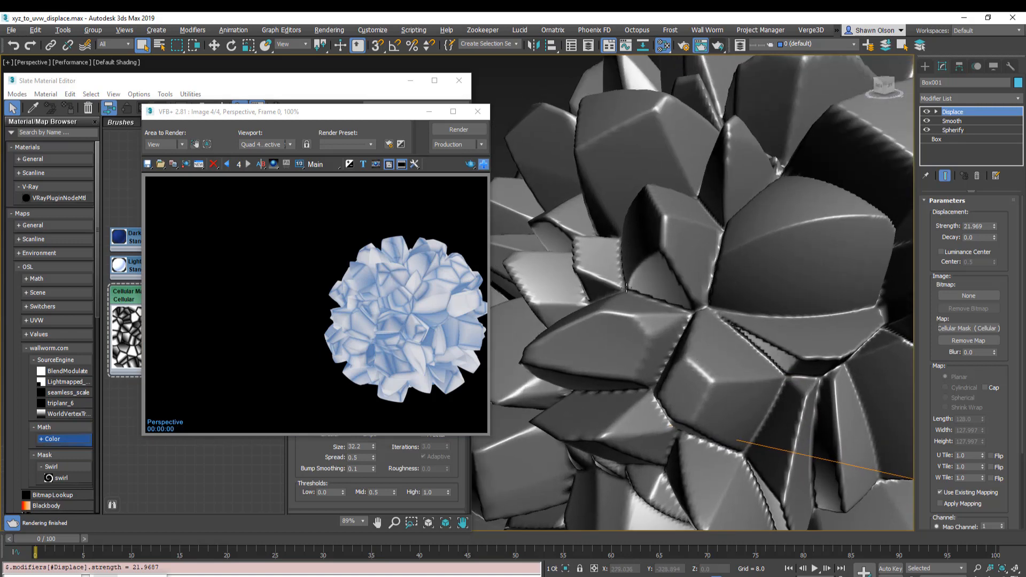
middle_click_drag(629, 286, 729, 310, "alt")
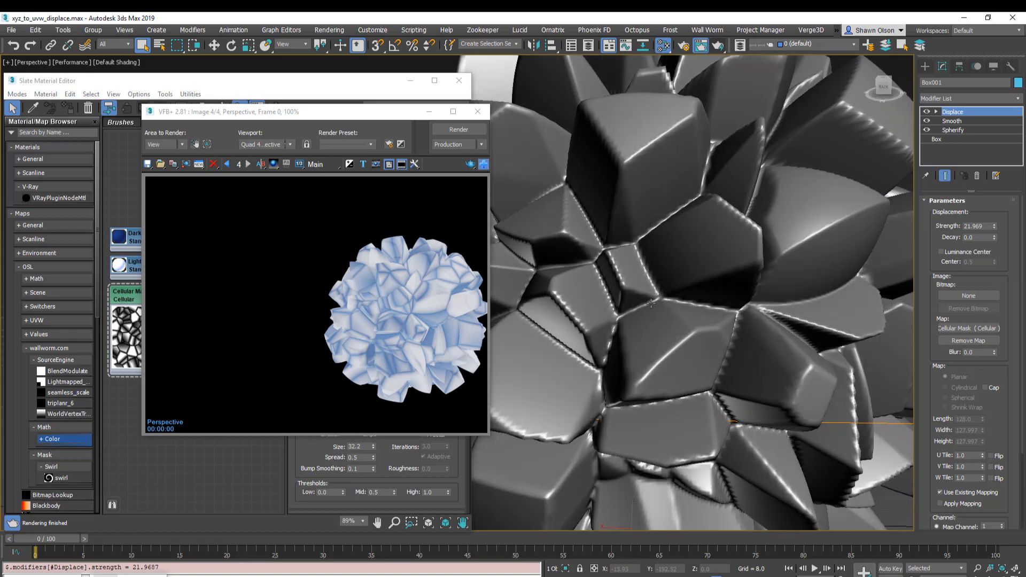
scroll(664, 300, "down", 3)
middle_click_drag(686, 327, 790, 364, "alt")
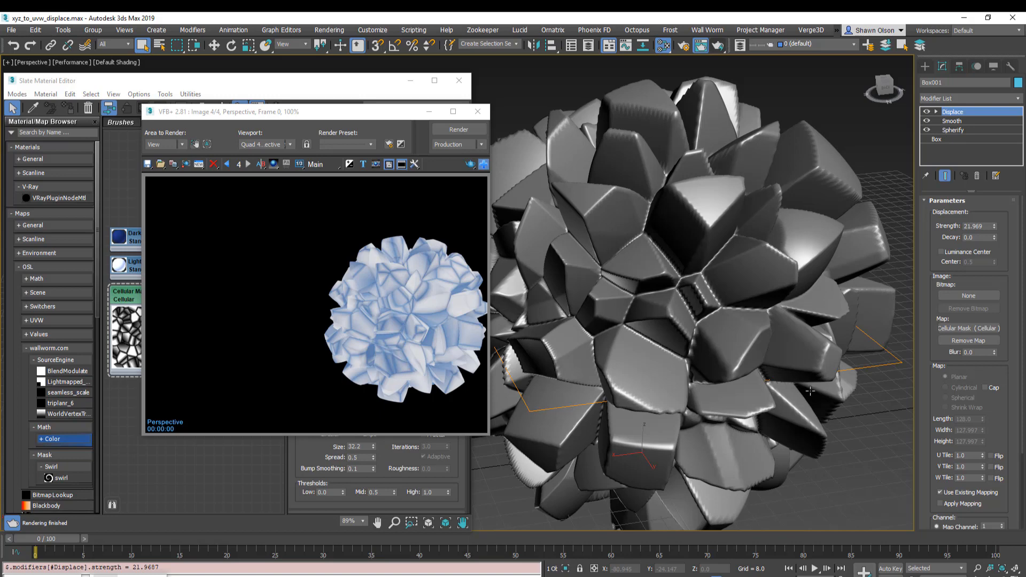
left_click(481, 111)
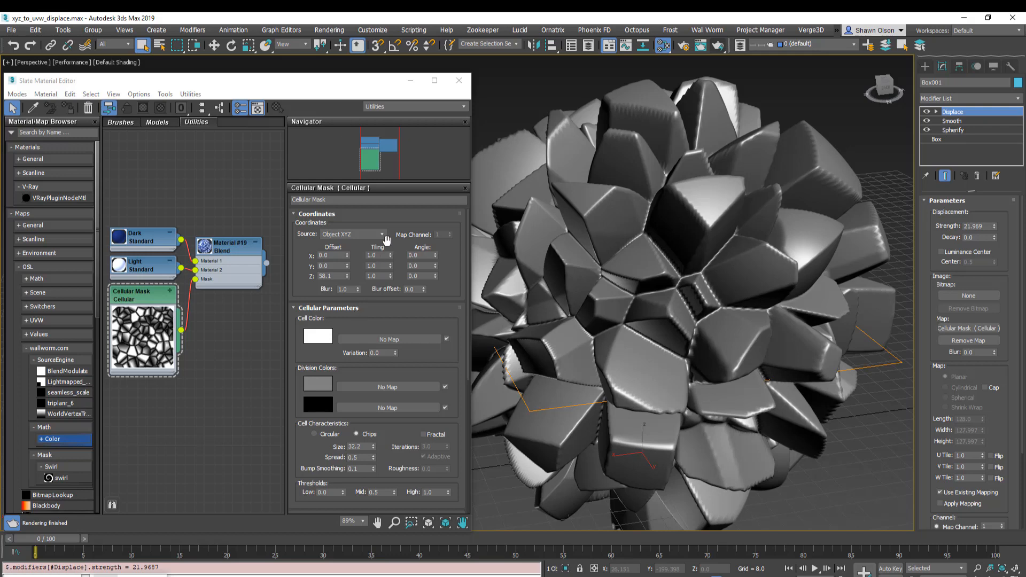
- Add a UVW Map modifier between Smooth and Displace, using XYZ to UVW mapping on map channel 2
left_click(1017, 98)
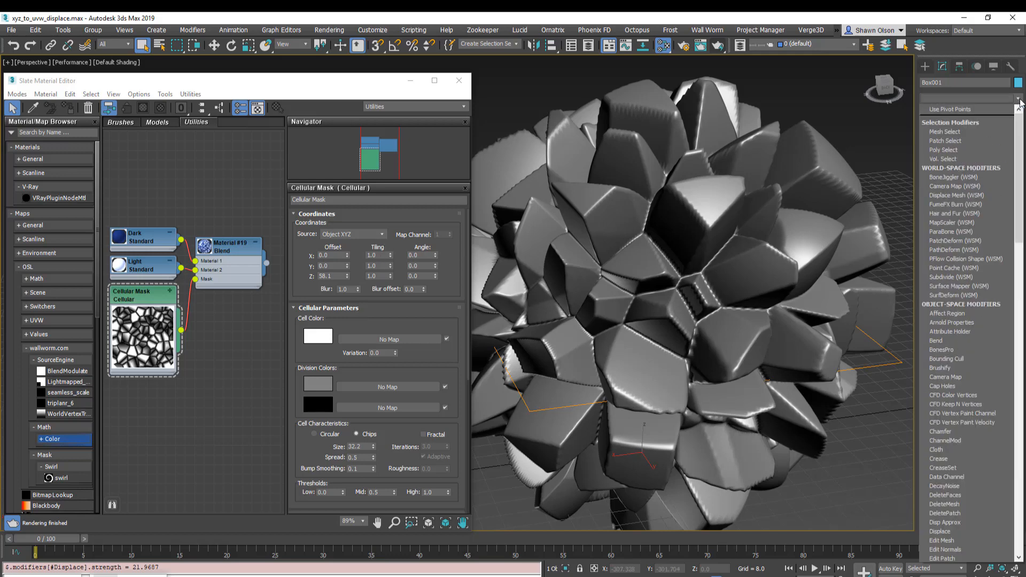
left_click_drag(1020, 139, 1017, 450)
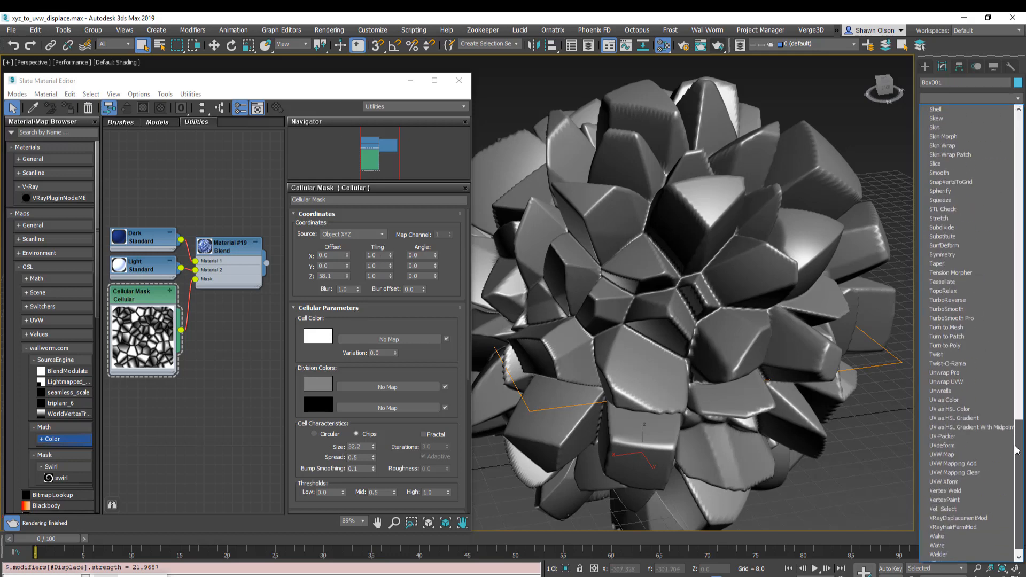
left_click(943, 455)
left_click_drag(966, 114, 964, 130)
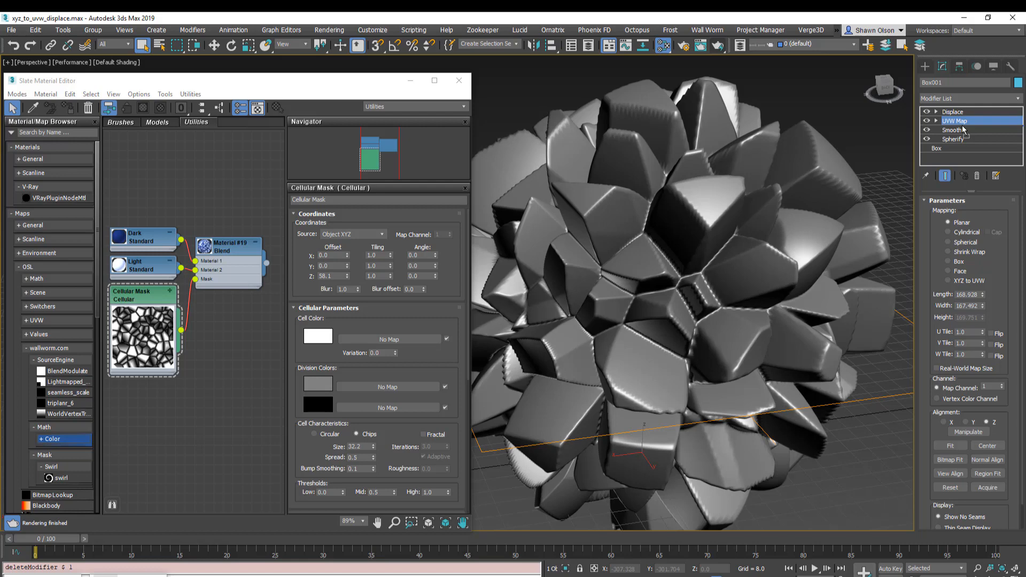
left_click(949, 281)
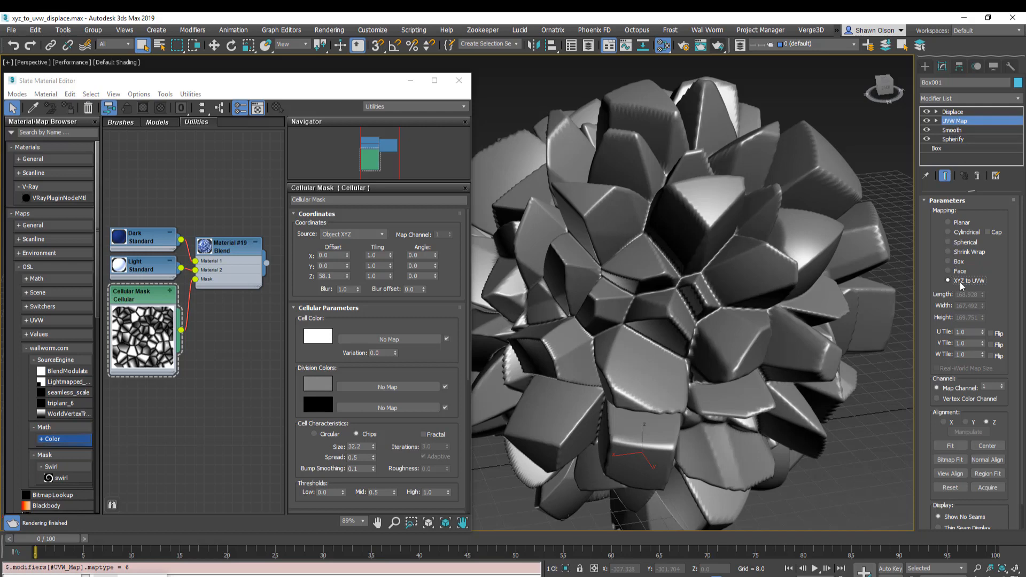
left_click(1002, 385)
- Set the Displace modifier's map channel to 2
left_click(953, 113)
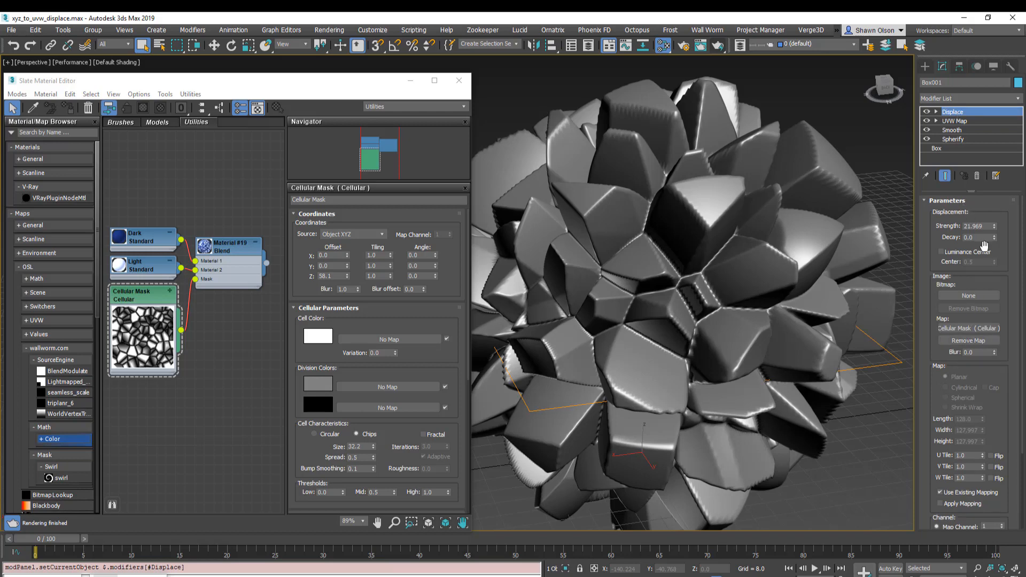
left_click_drag(997, 419, 997, 316)
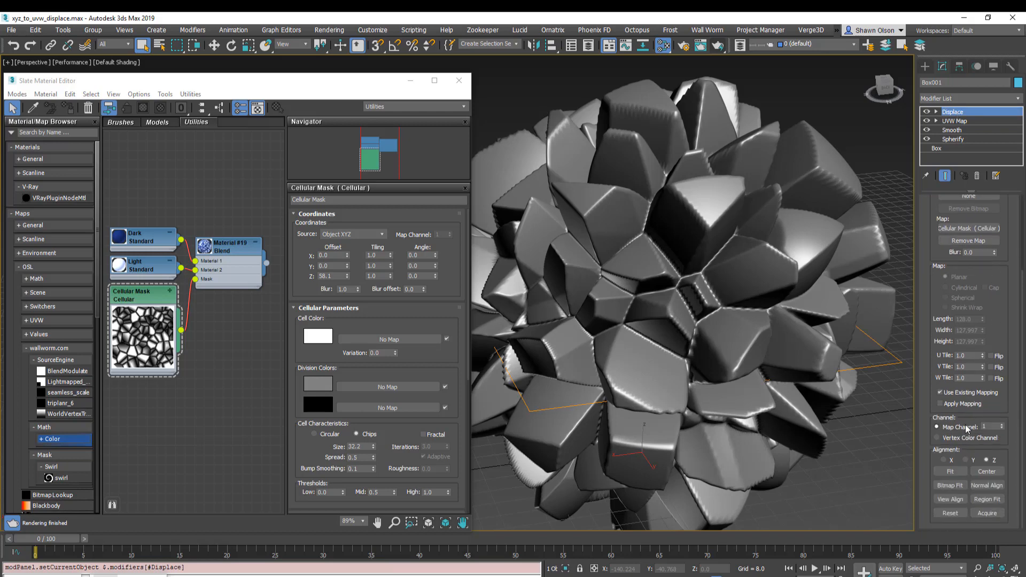
left_click(1002, 425)
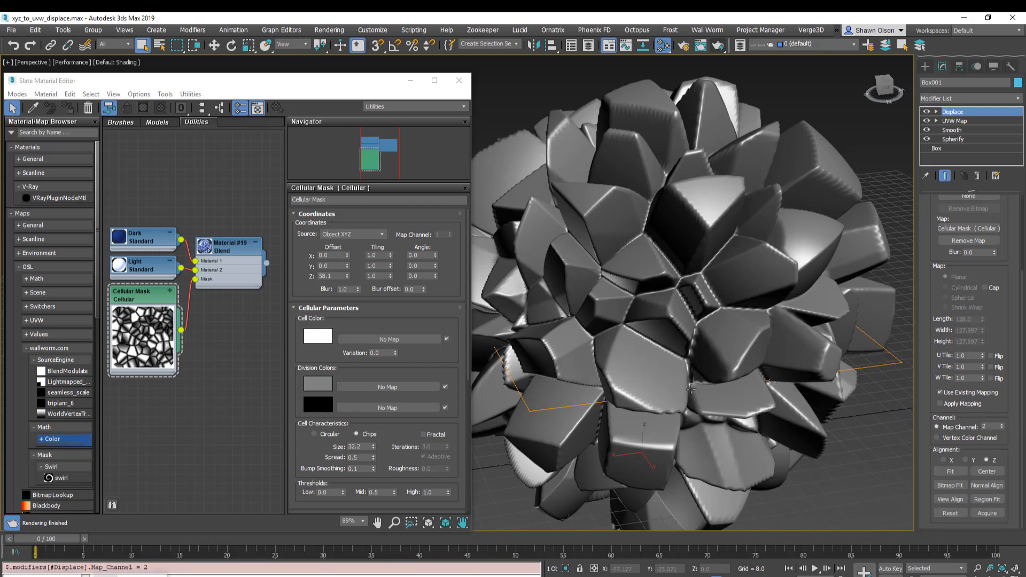
- Set the Cellular Mask's coordinate source to Explicit Map Channel with map channel 2
left_click(145, 301)
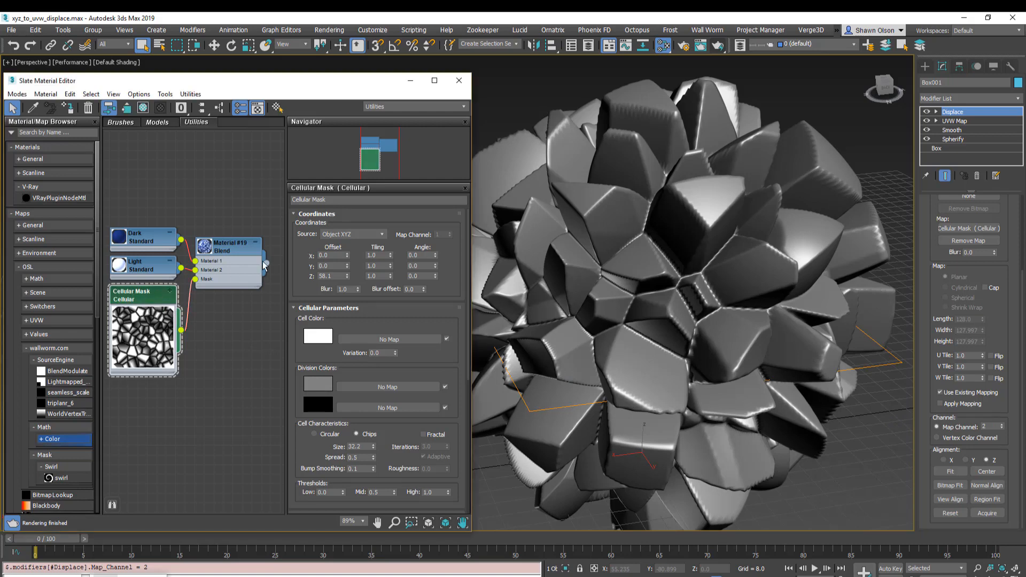
left_click(383, 235)
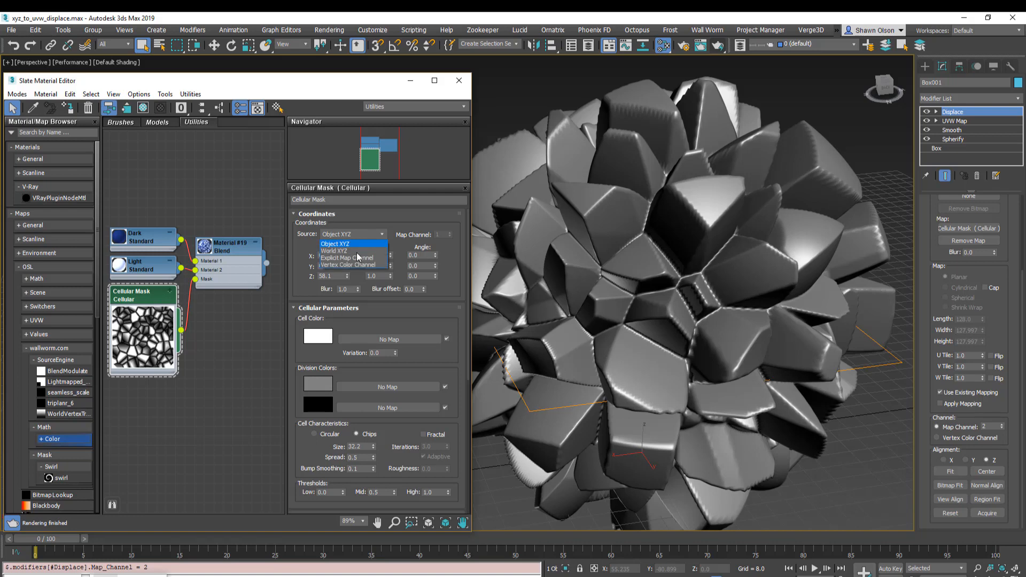
left_click(350, 257)
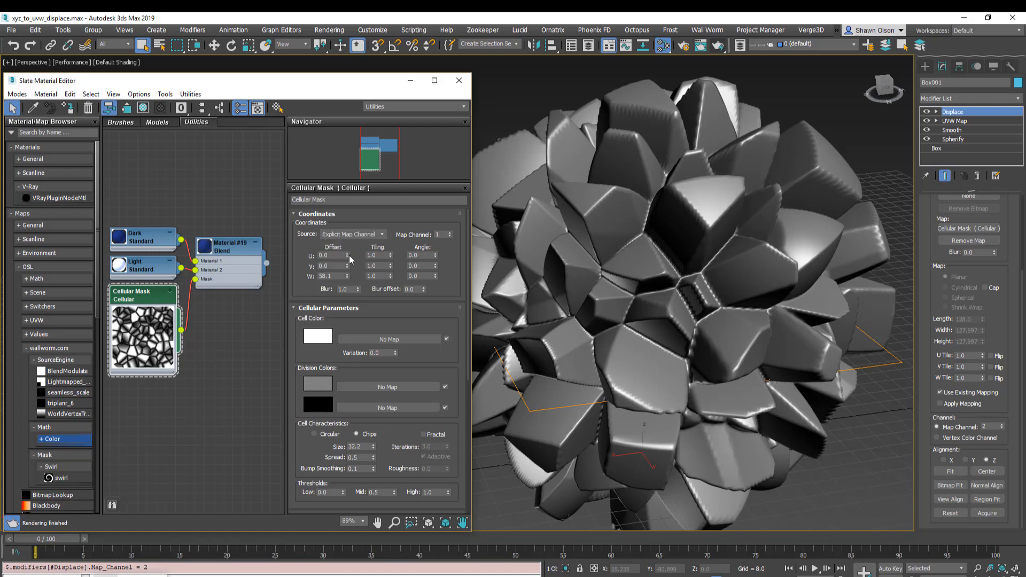
left_click(451, 233)
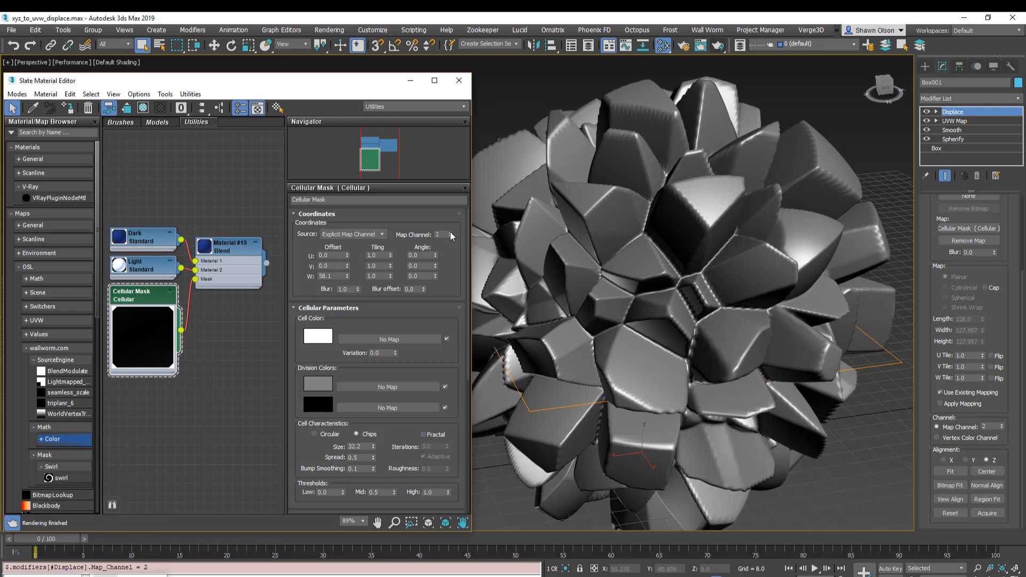
- Render the perspective view and move the render window clear of the material editor
left_click(719, 46)
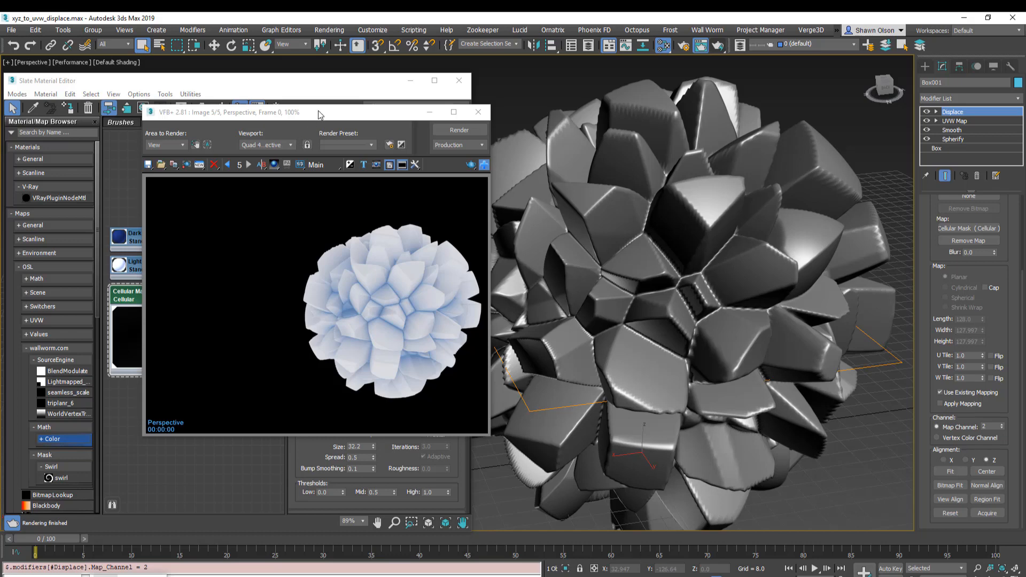
left_click_drag(318, 115, 747, 234)
left_click_drag(747, 234, 836, 229)
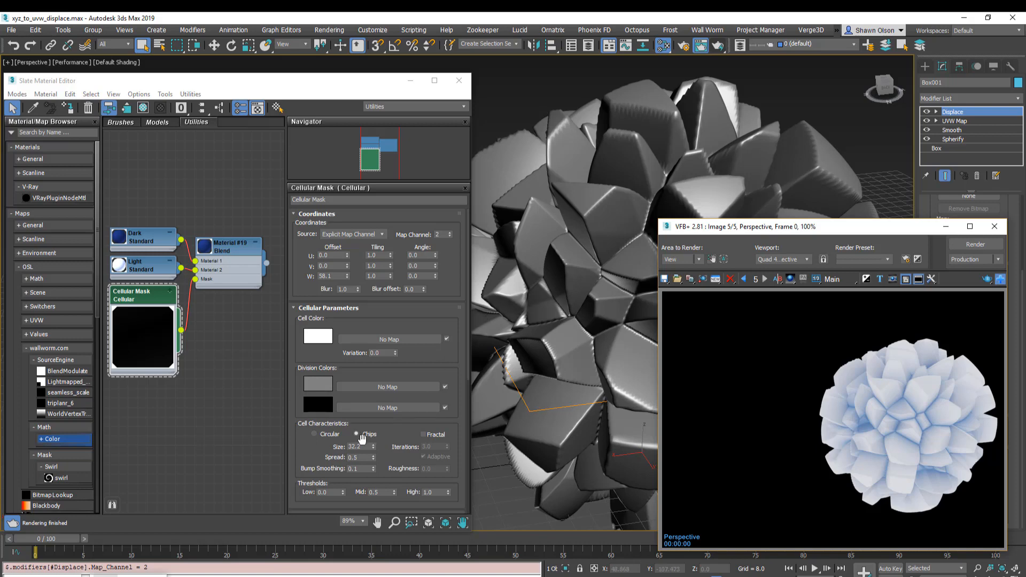
- Set the Cellular Mask's size to 32.5 and spread to 1.57, switch its cells to Circular, and render after each change
left_click_drag(373, 447, 376, 399)
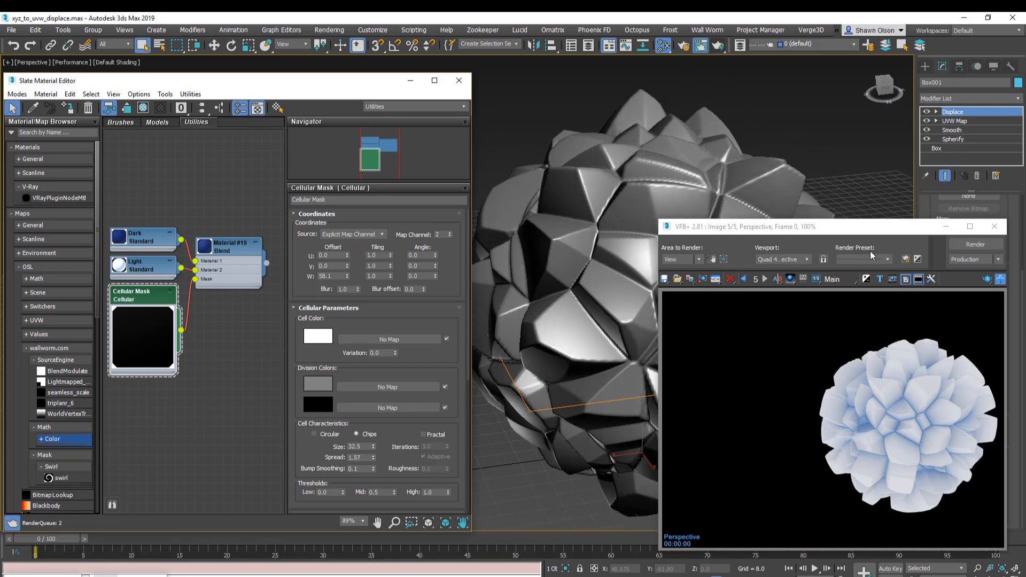
left_click(974, 246)
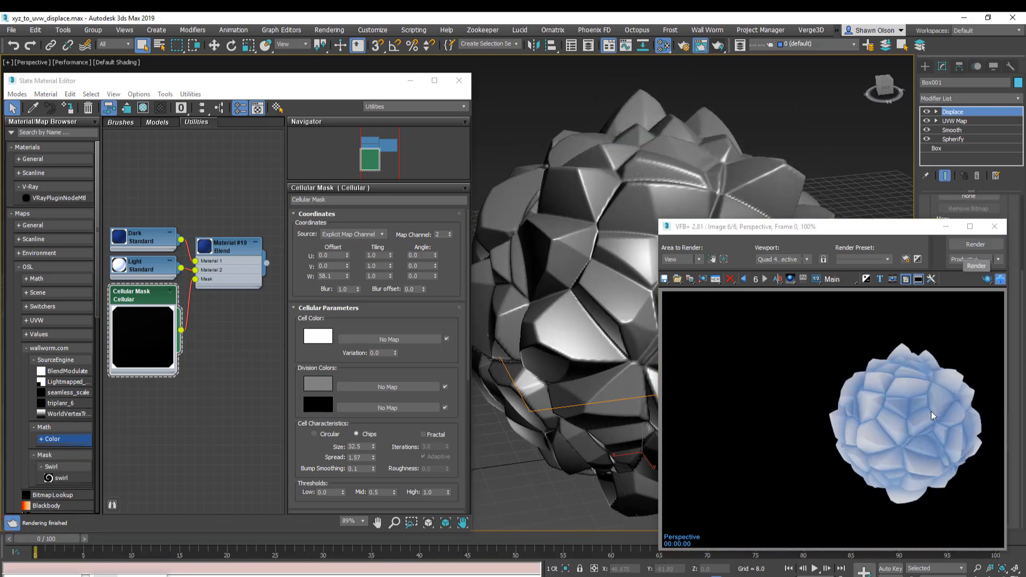
left_click(323, 434)
left_click(959, 244)
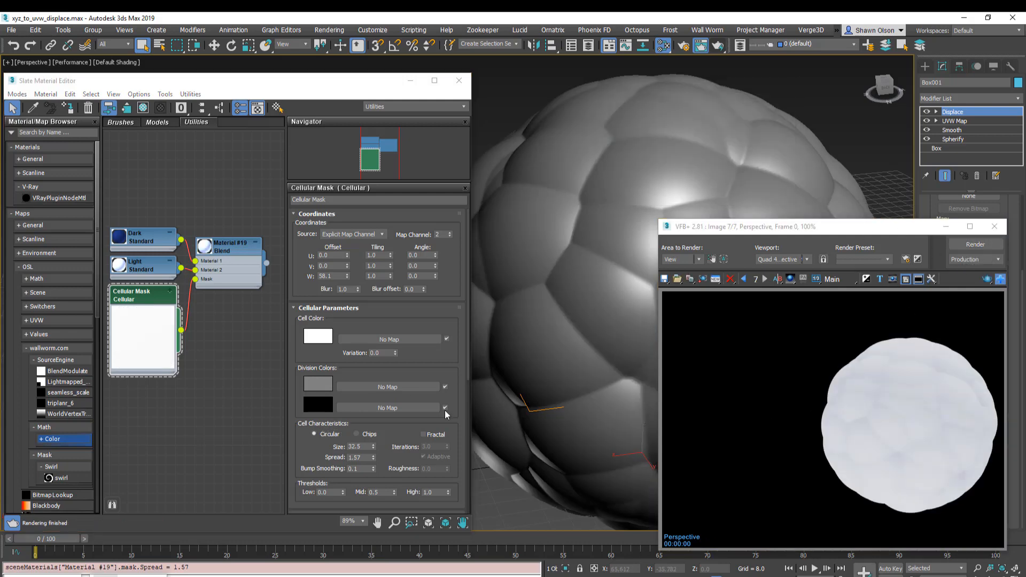
- Set the Cellular Mask's spread to 0.33, render the sphere again, and move the render window to expose more of the mesh
scroll(391, 432, "down", 1)
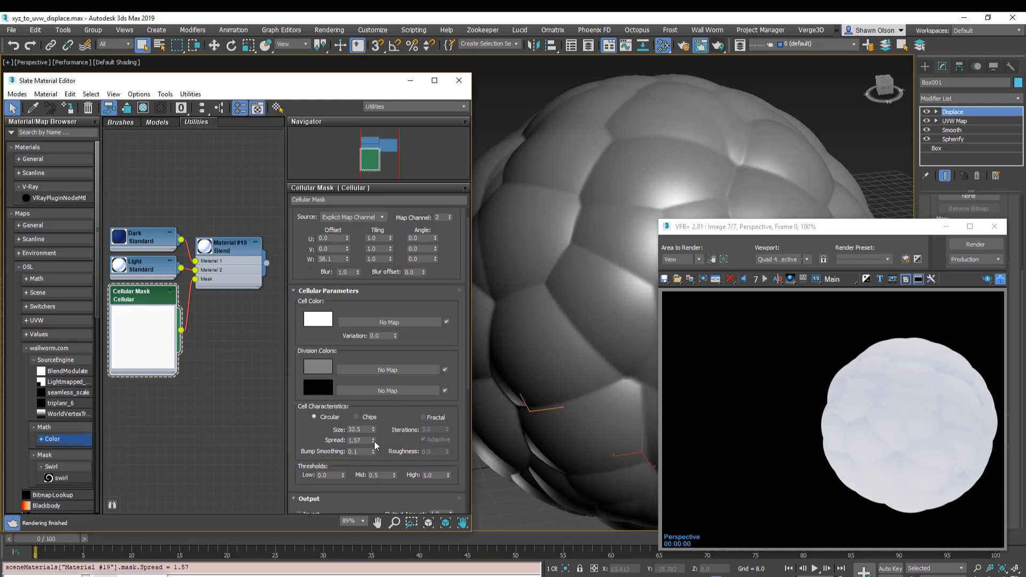
left_click_drag(373, 440, 371, 509)
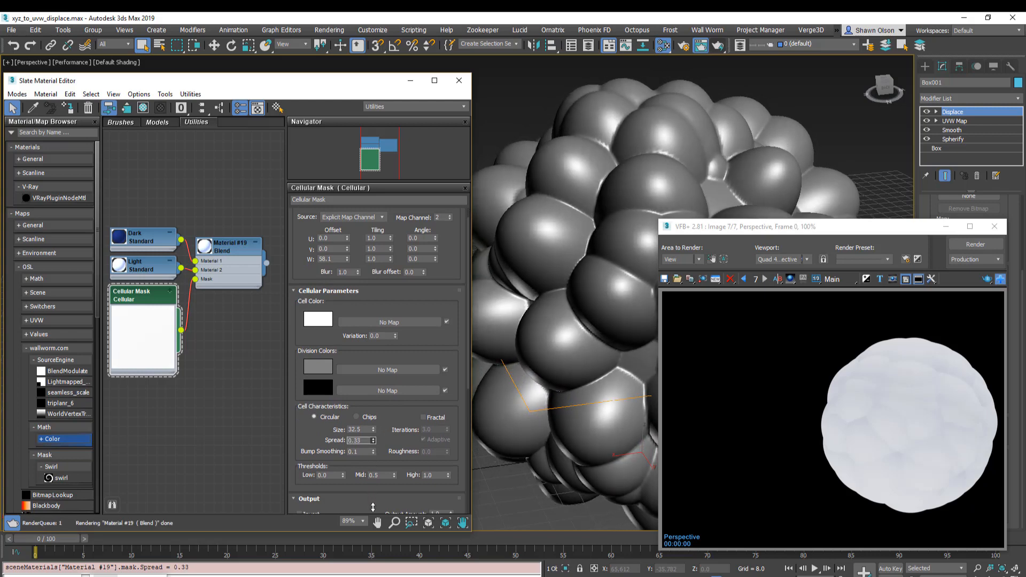
left_click(976, 244)
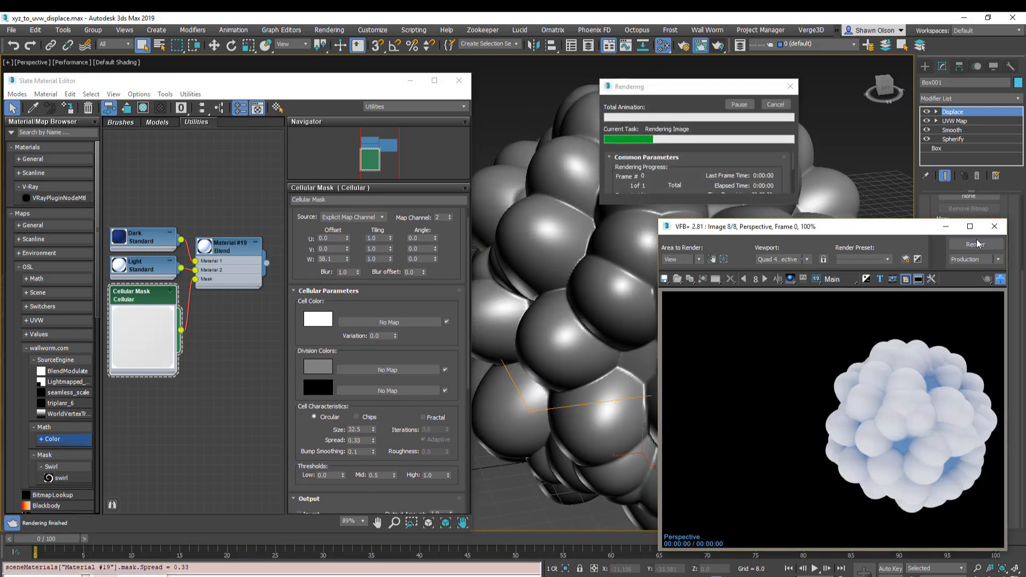
middle_click_drag(632, 294, 556, 274, "alt")
left_click_drag(837, 230, 884, 384)
left_click_drag(846, 337, 845, 328)
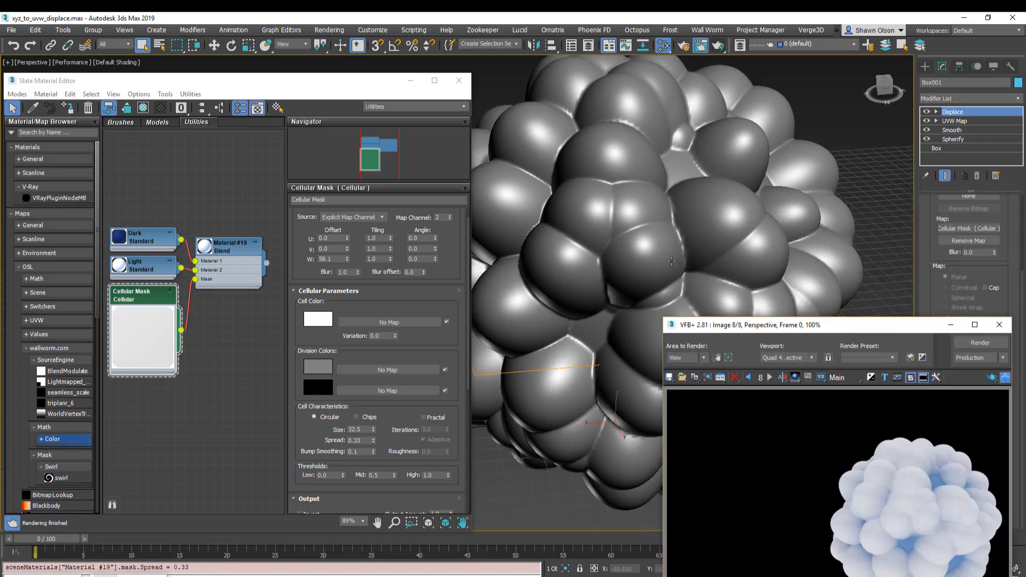